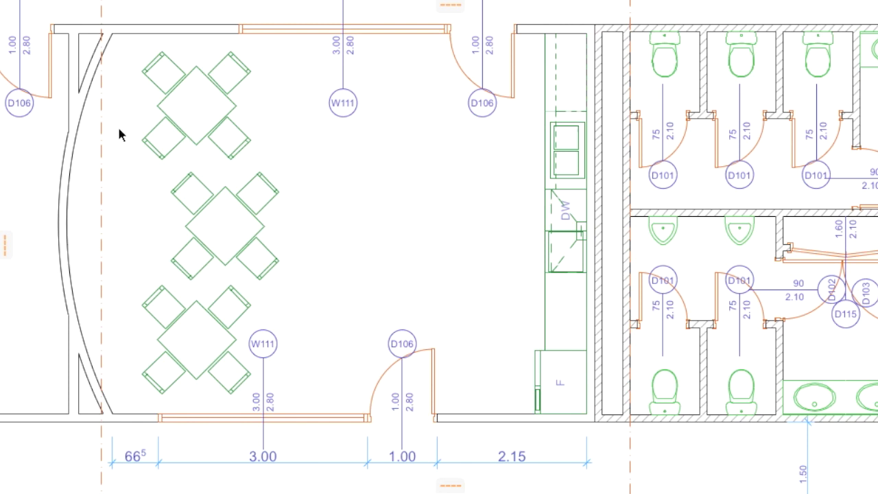
Redraw the dining room's left curved wall from its top endpoint to its bottom endpoint with a new arc.
{"action": "left_click", "coordinate": [112, 34]}
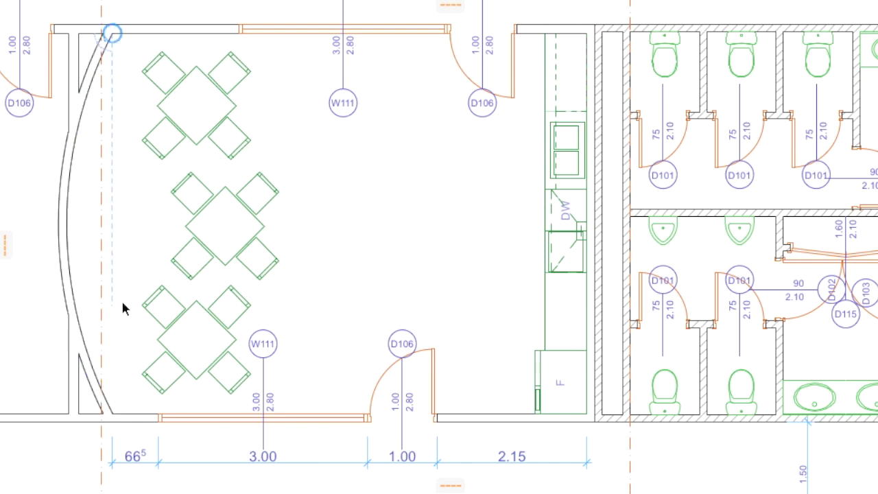
{"action": "left_click", "coordinate": [115, 414]}
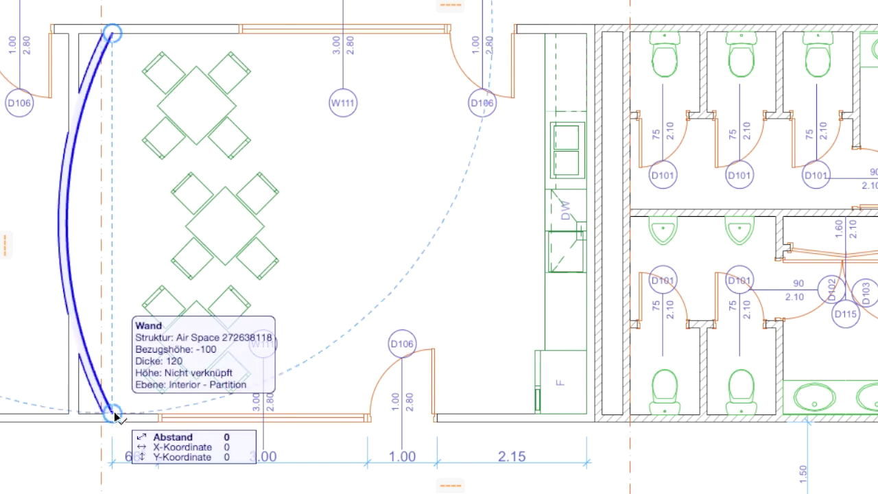
{"action": "left_click", "coordinate": [81, 272]}
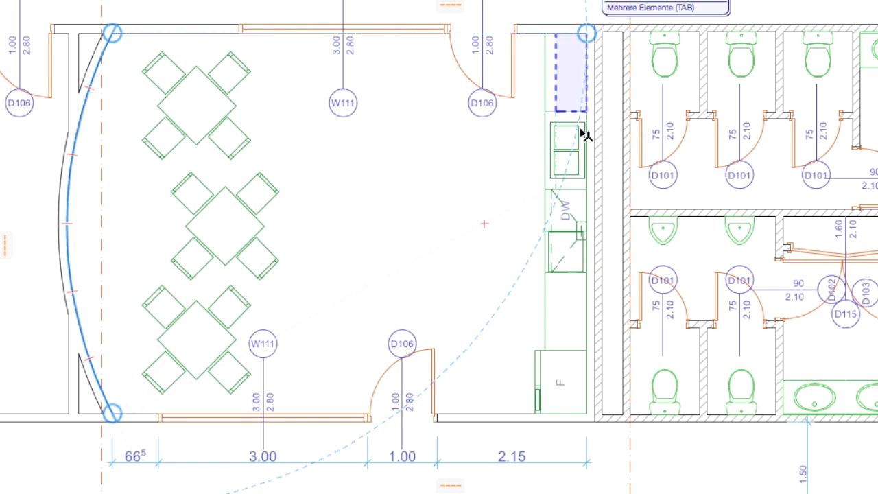
Complete the curved wall's rotation at the corner, then reselect it and pick its top endpoint.
{"action": "left_click", "coordinate": [588, 413]}
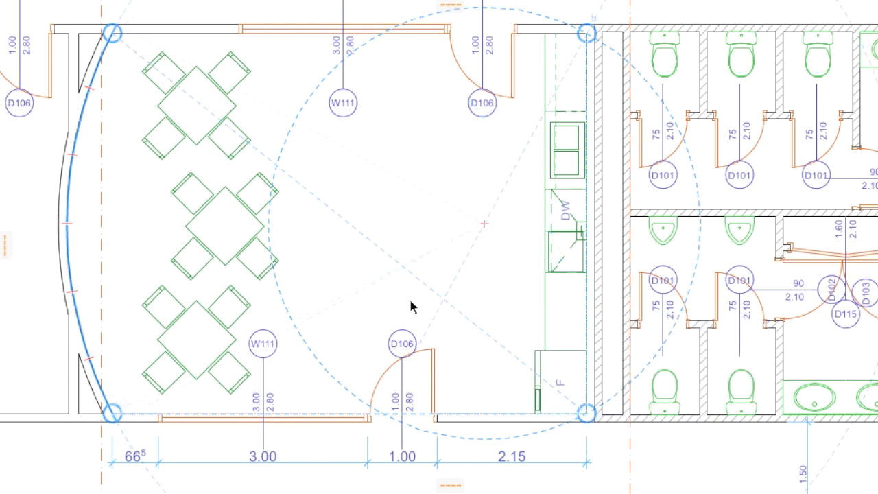
{"action": "left_click", "coordinate": [350, 347]}
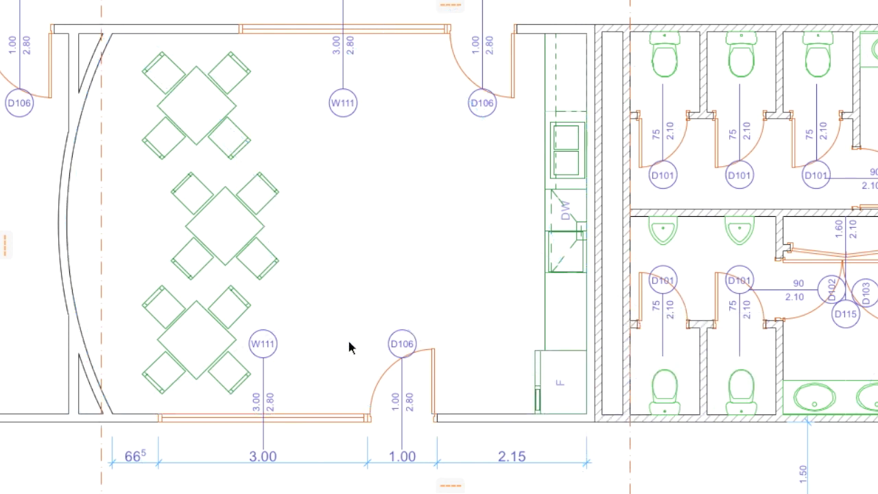
{"action": "left_click", "coordinate": [113, 416]}
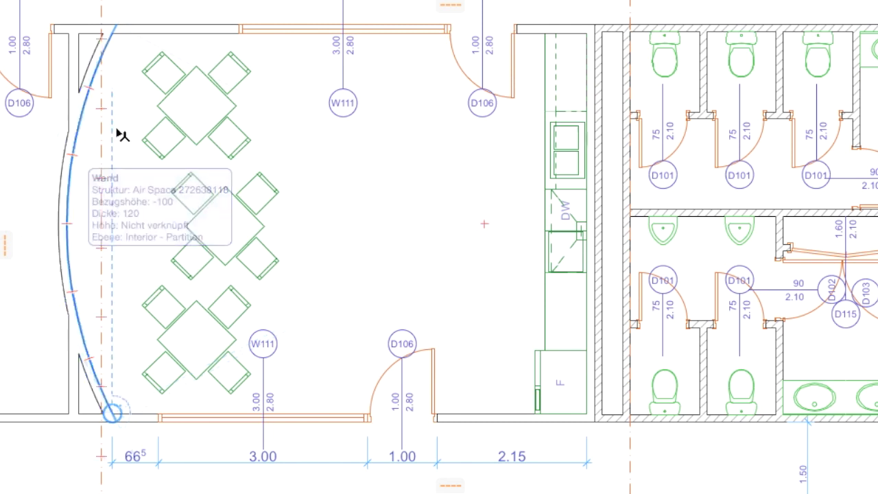
{"action": "left_click", "coordinate": [114, 36]}
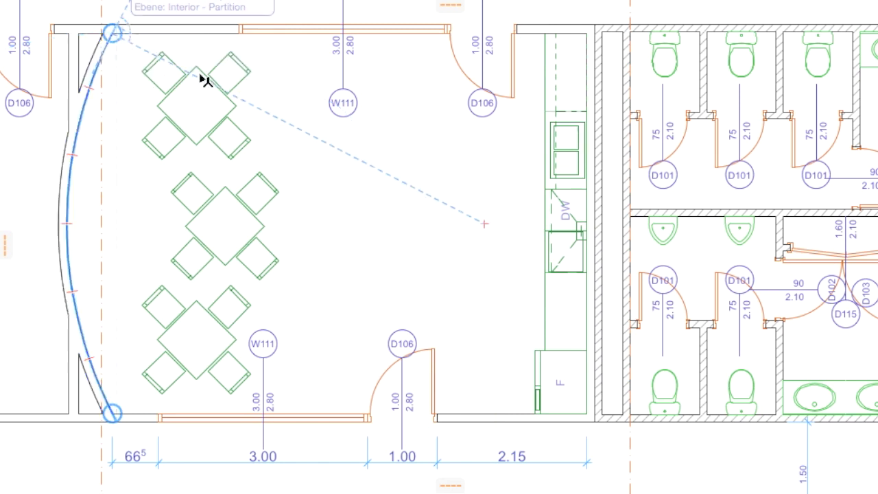
End the wall edit, marquee the kitchen counter area, and select the middle table-and-chairs group.
{"action": "left_click", "coordinate": [377, 196]}
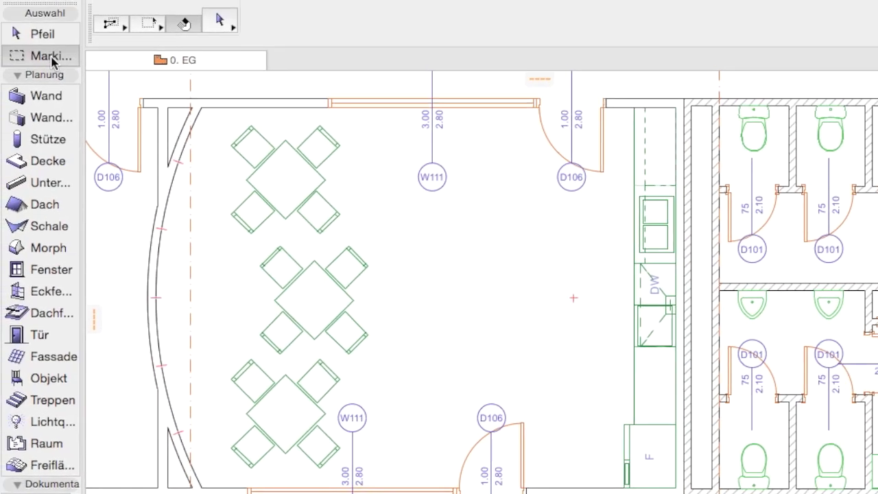
{"action": "left_click", "coordinate": [20, 32]}
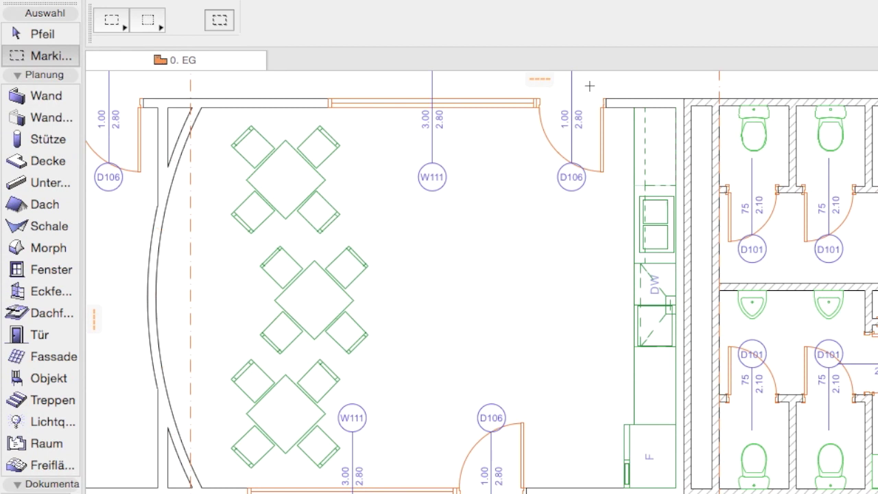
{"action": "left_click", "coordinate": [559, 60]}
{"action": "left_click", "coordinate": [789, 378]}
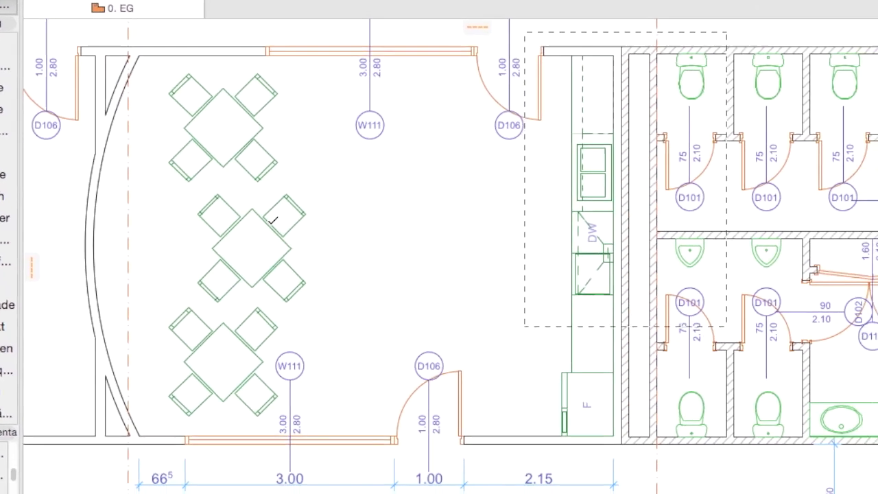
{"action": "left_click", "coordinate": [241, 208]}
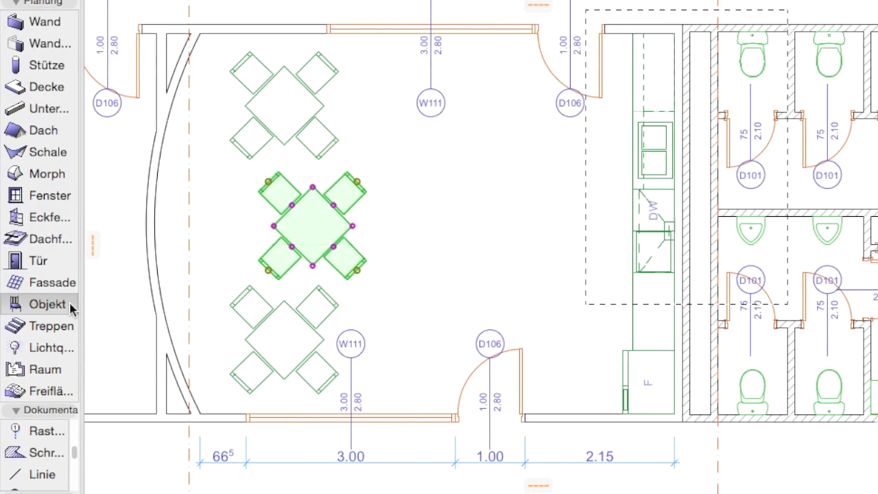
Start moving the middle table group with Bewegen > Verschieben, using its left hotspot as start point.
{"action": "right_click", "coordinate": [121, 142]}
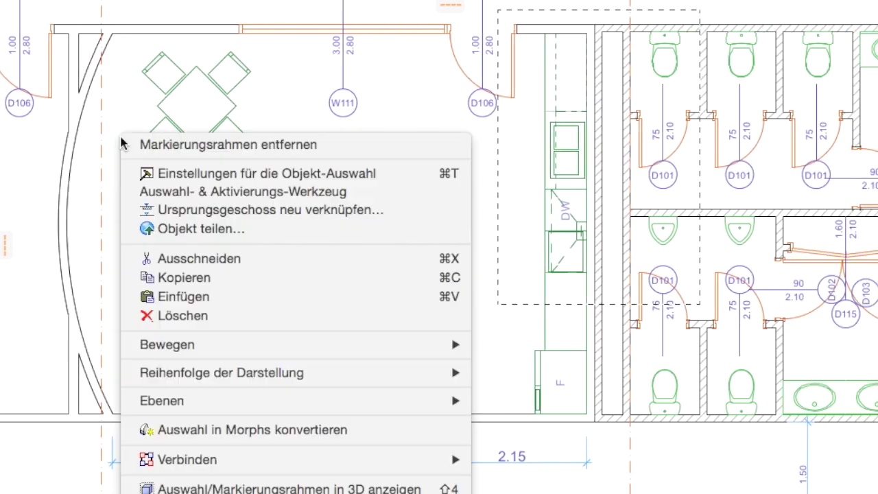
{"action": "mouse_move", "coordinate": [288, 345]}
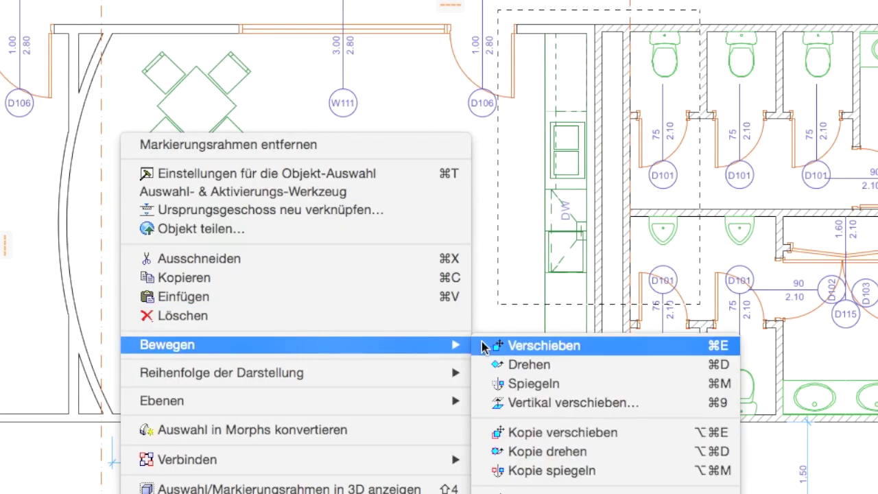
{"action": "left_click", "coordinate": [484, 346]}
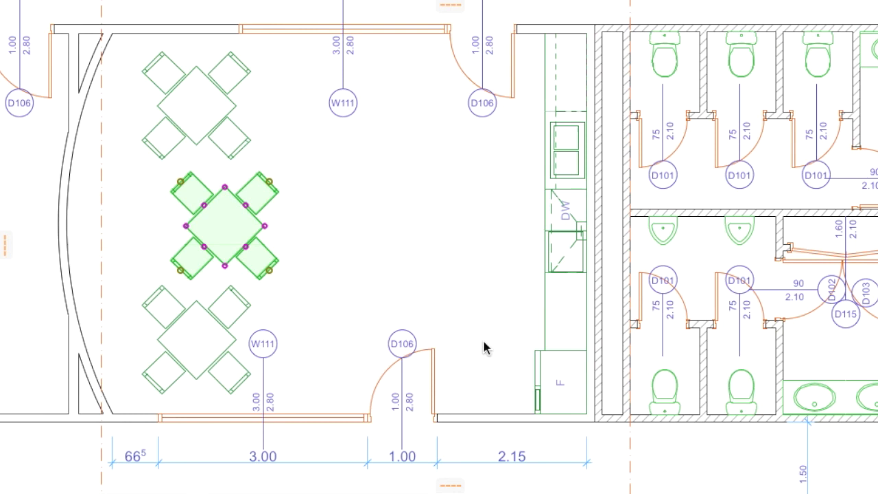
{"action": "left_click", "coordinate": [185, 225]}
{"action": "left_click", "coordinate": [265, 226]}
{"action": "left_click", "coordinate": [226, 227]}
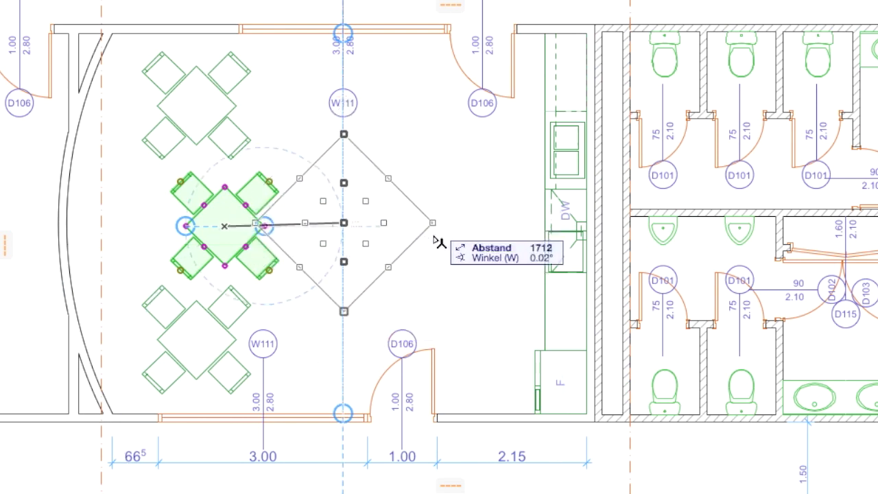
Enter a 1234 move distance, then discard it and cancel the move, leaving the table unmoved.
{"action": "type", "text": "123"}
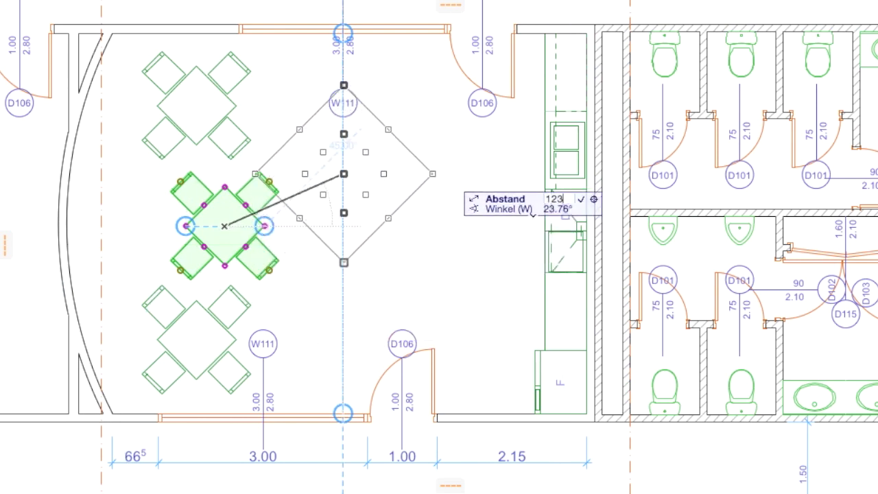
{"action": "type", "text": "4"}
{"action": "key", "text": "Escape"}
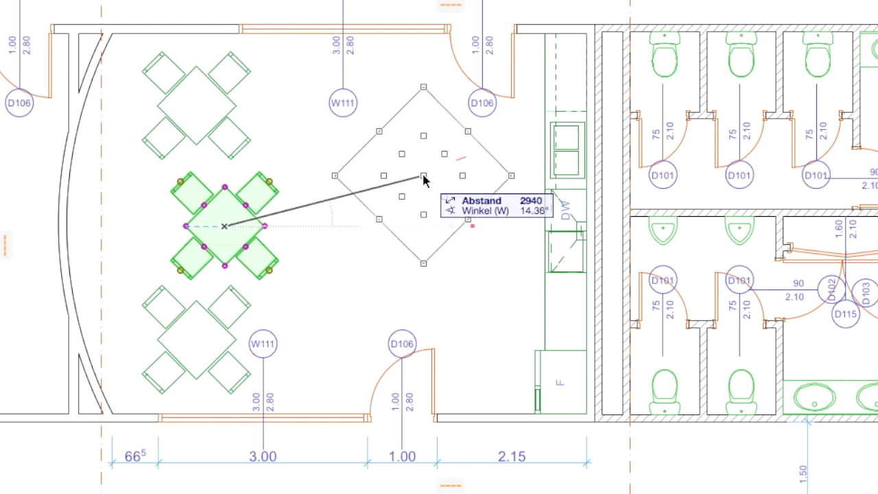
{"action": "key", "text": "Escape"}
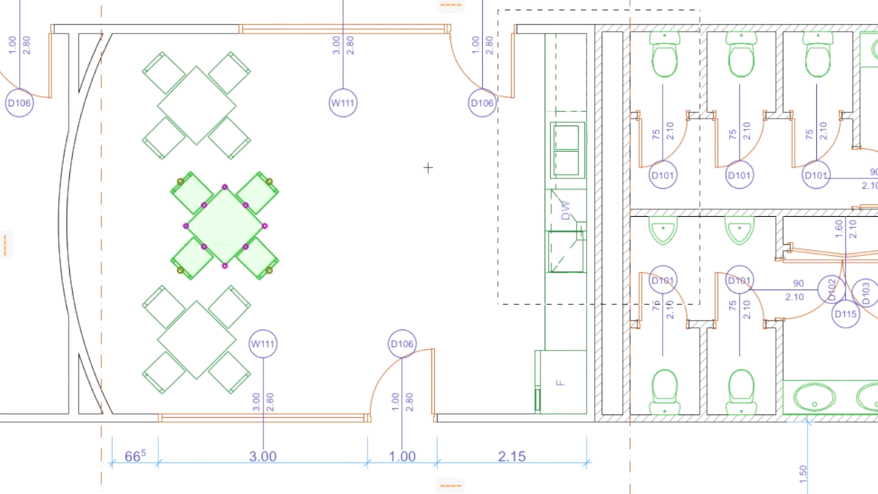
Deselect the table group, remove the dashed marquee, and return to plain Arrow selection.
{"action": "left_click_drag", "start_coordinate": [339, 122], "coordinate": [423, 164]}
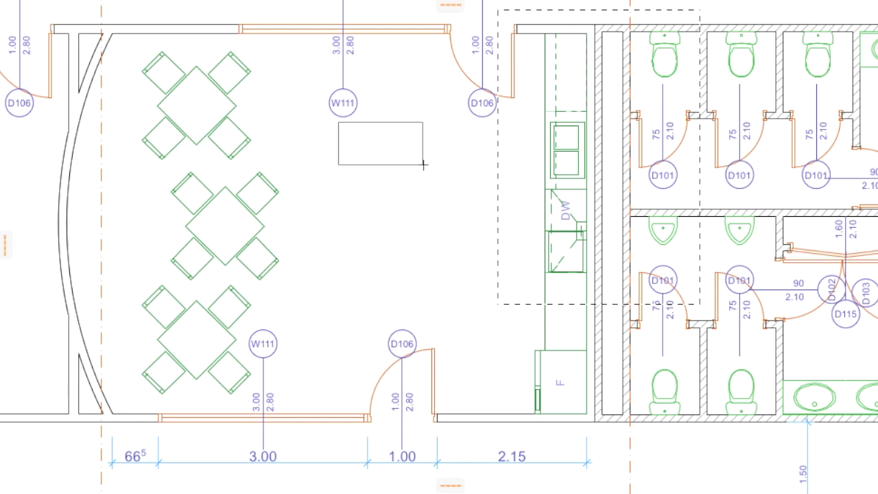
{"action": "key", "text": "Escape"}
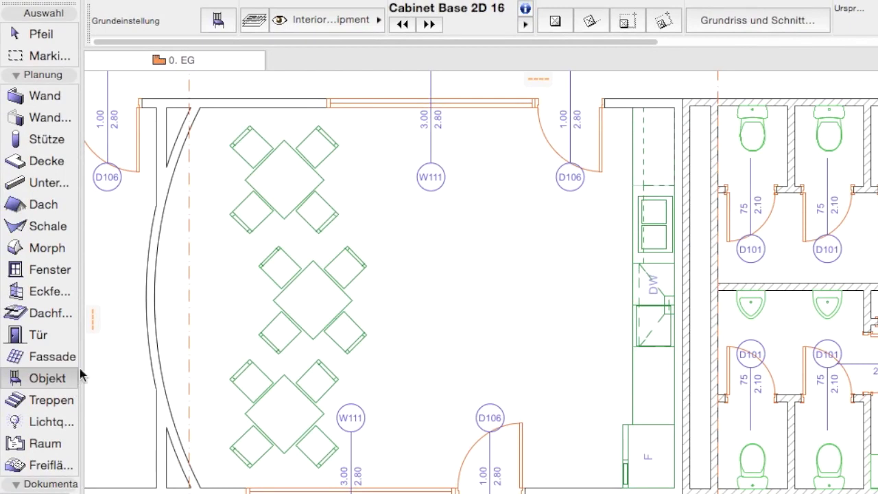
{"action": "key", "text": "Escape"}
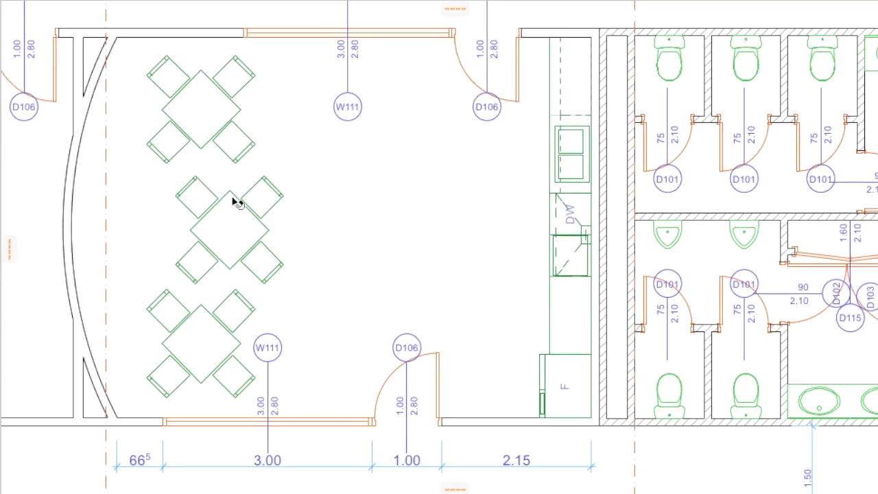
Reselect the middle table group and start Bewegen > Verschieben from its left hotspot.
{"action": "left_click", "coordinate": [236, 196]}
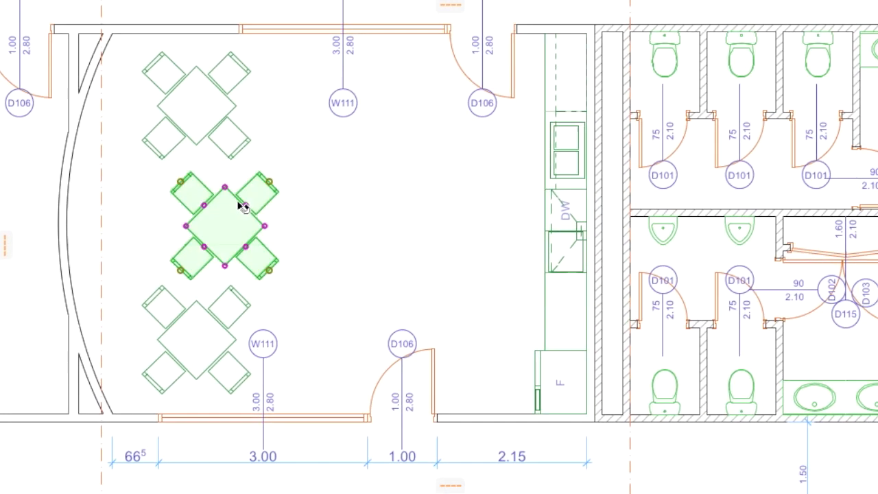
{"action": "right_click", "coordinate": [115, 87]}
{"action": "mouse_move", "coordinate": [157, 264]}
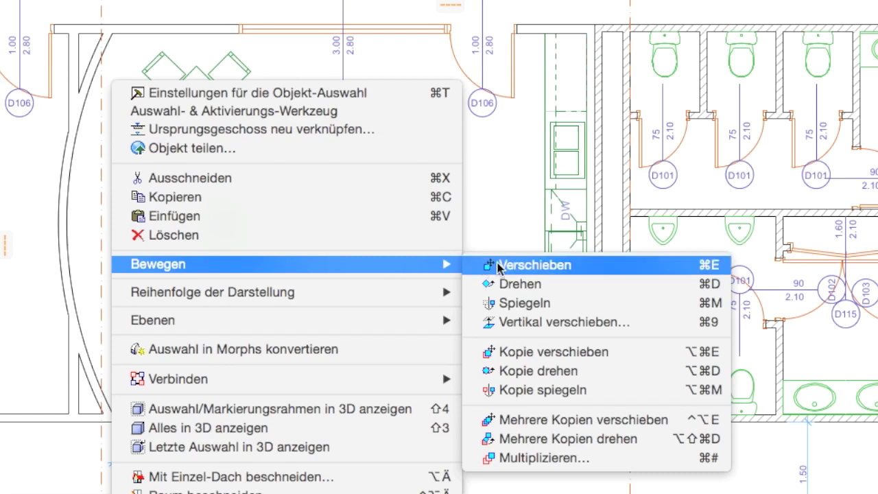
{"action": "left_click", "coordinate": [485, 267]}
{"action": "left_click", "coordinate": [186, 226]}
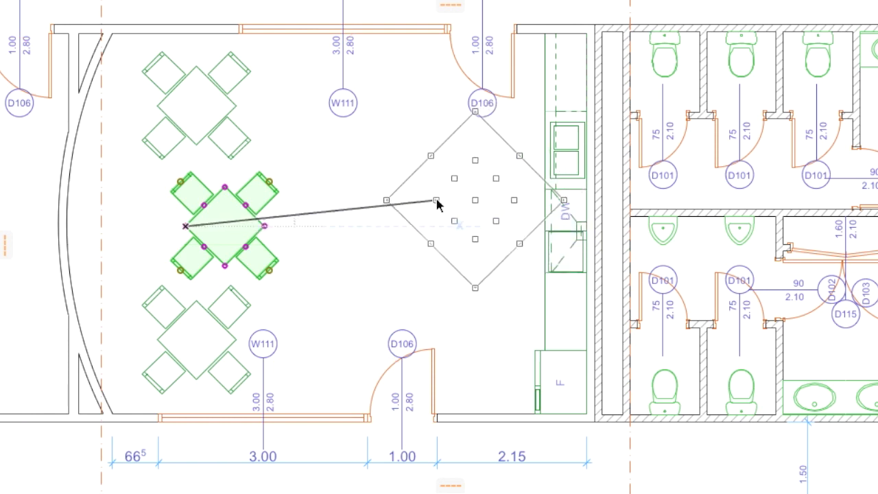
Cancel the second move and deselect the middle table group, leaving it at its original spot.
{"action": "key", "text": "Escape"}
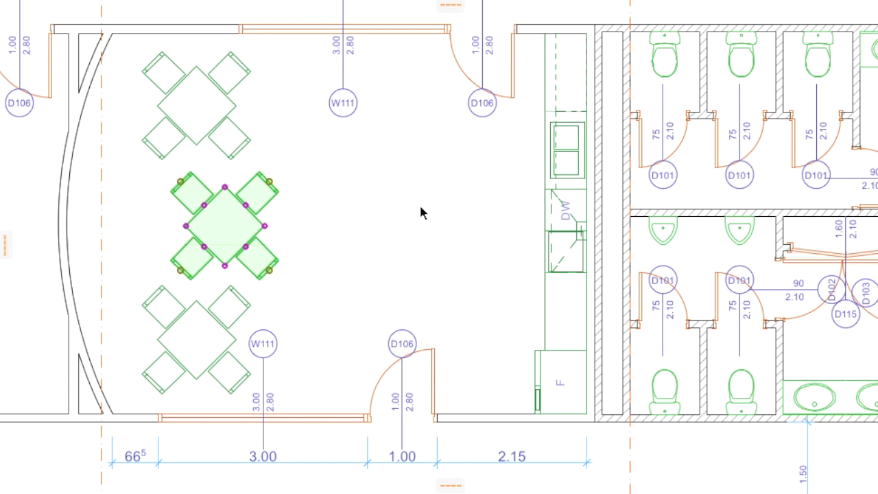
{"action": "key", "text": "Escape"}
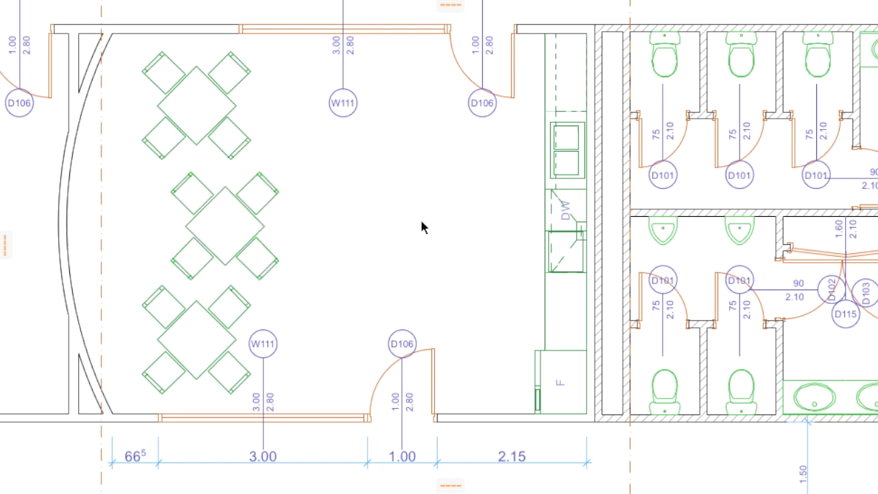